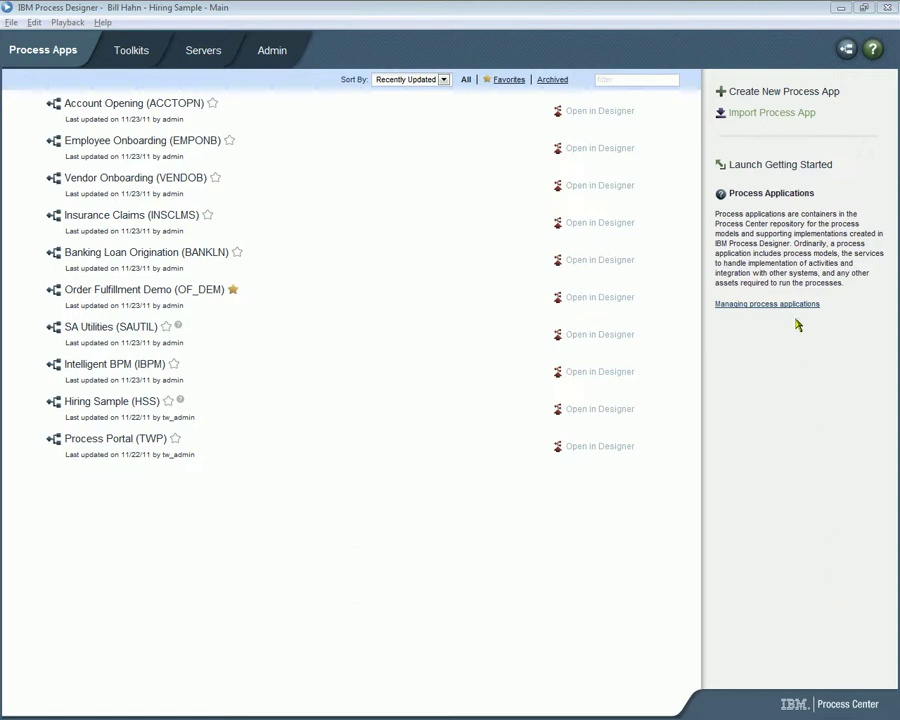
Start a process app import and browse the C: drive down to IBM\BPM\v7.5
click(764, 113)
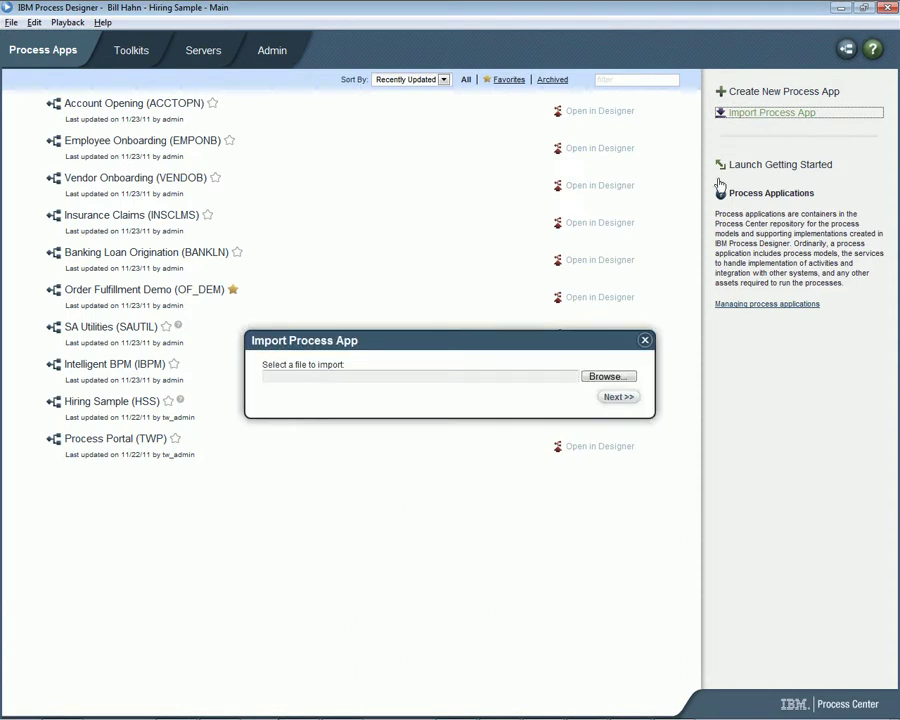
click(629, 379)
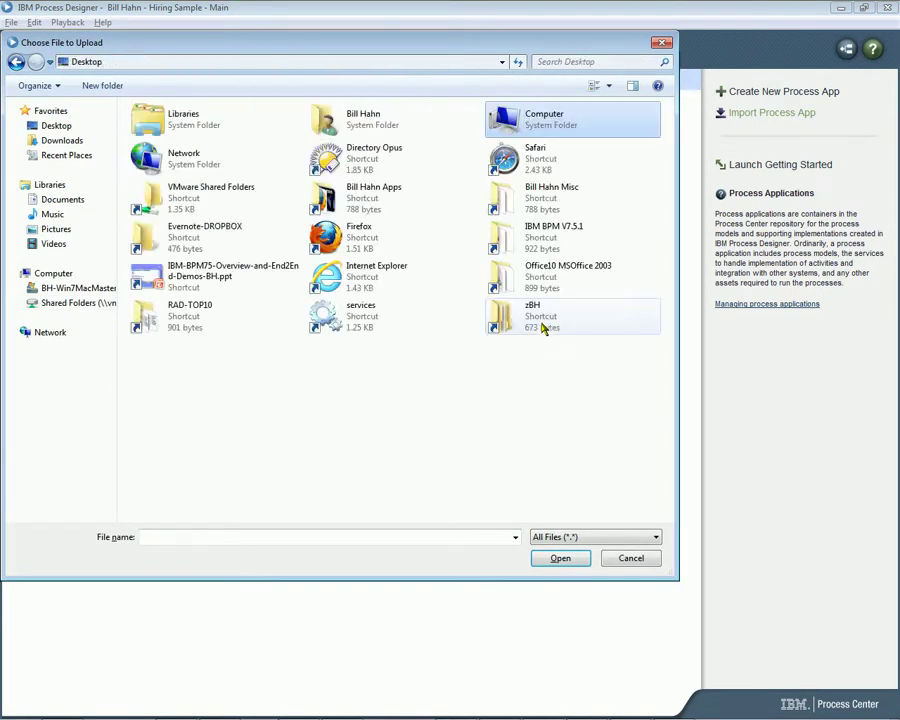
double_click(532, 131)
double_click(262, 134)
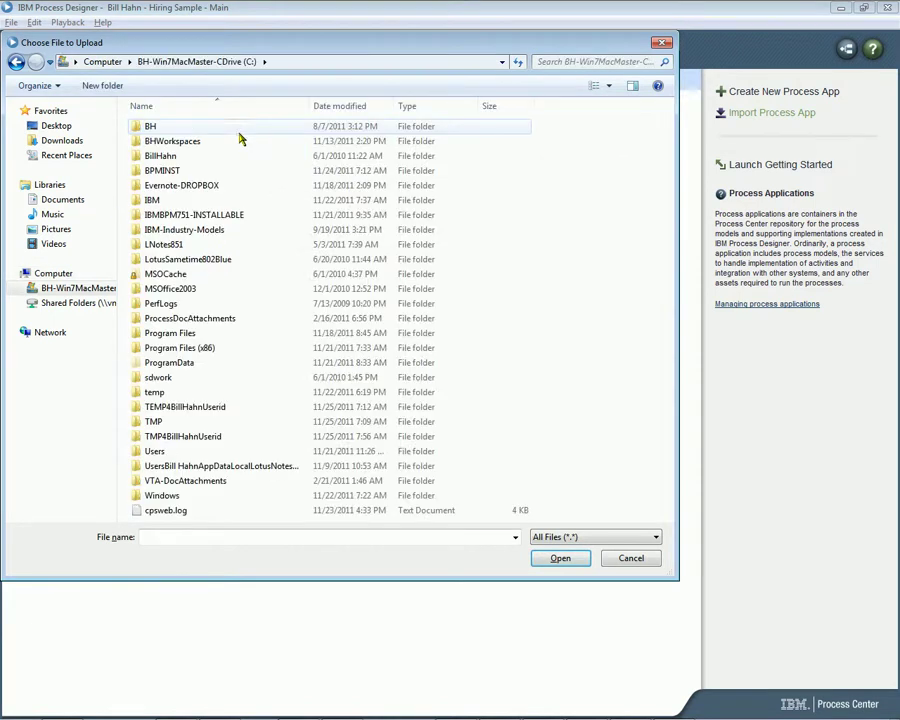
double_click(155, 200)
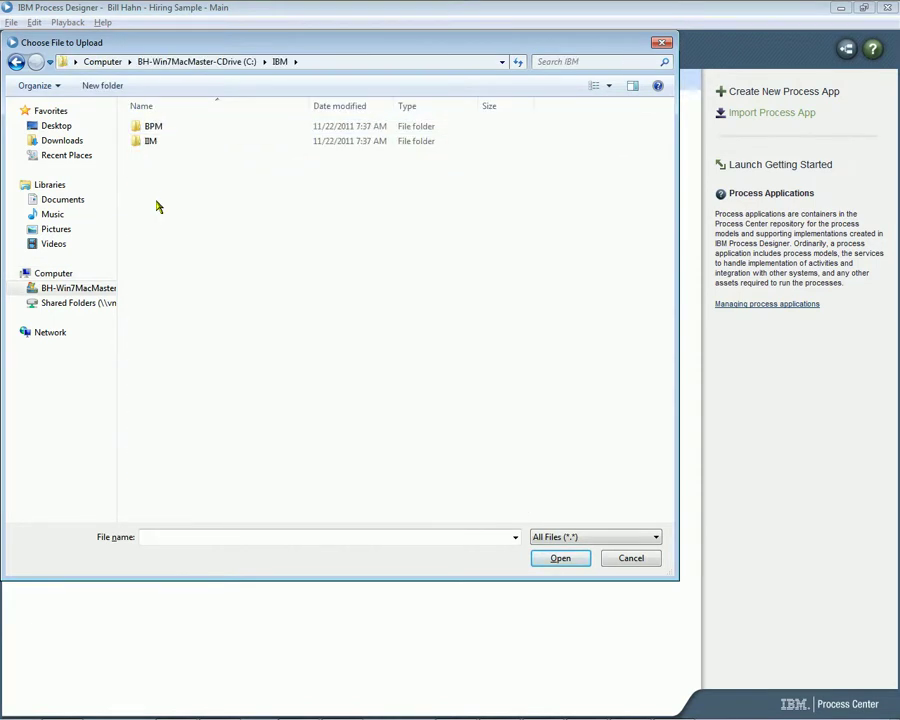
double_click(150, 129)
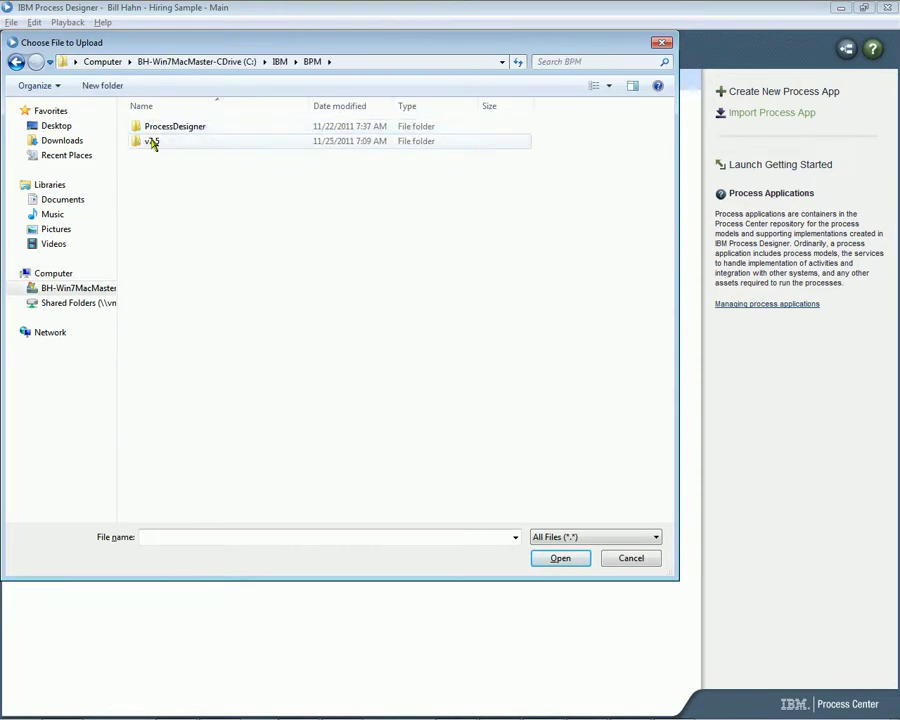
double_click(151, 142)
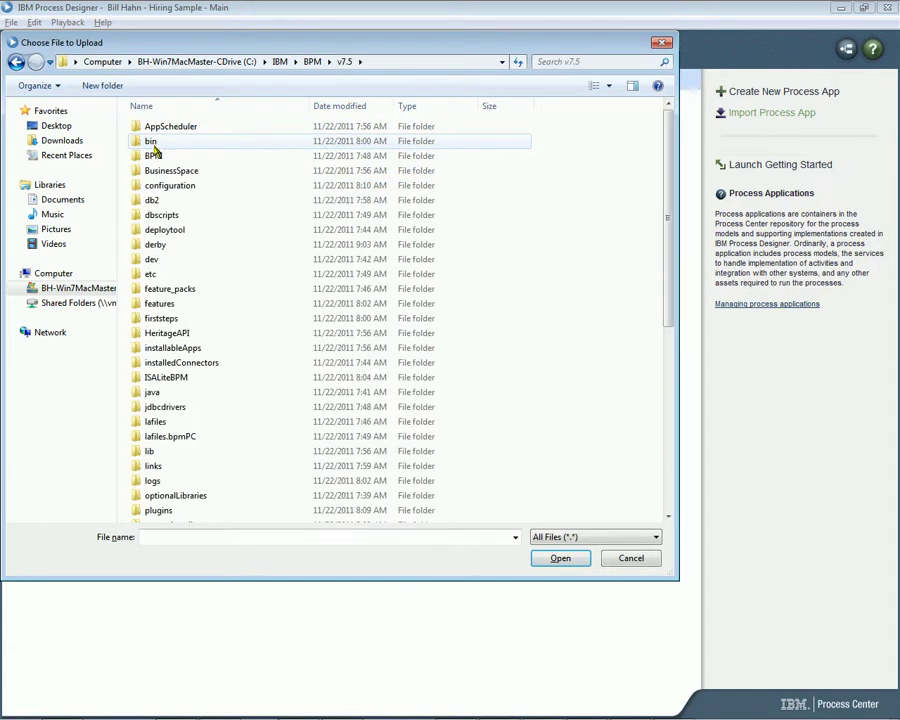
Select bpmsocial-import.twx in BPM\Lombardi\imports, then cancel and close the import dialog
double_click(155, 157)
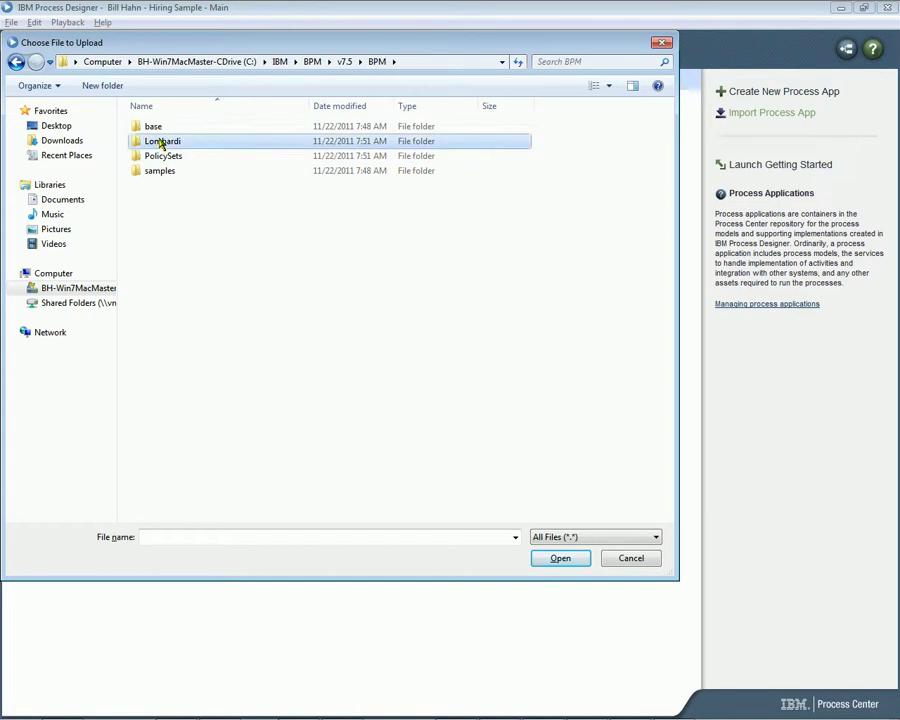
double_click(164, 141)
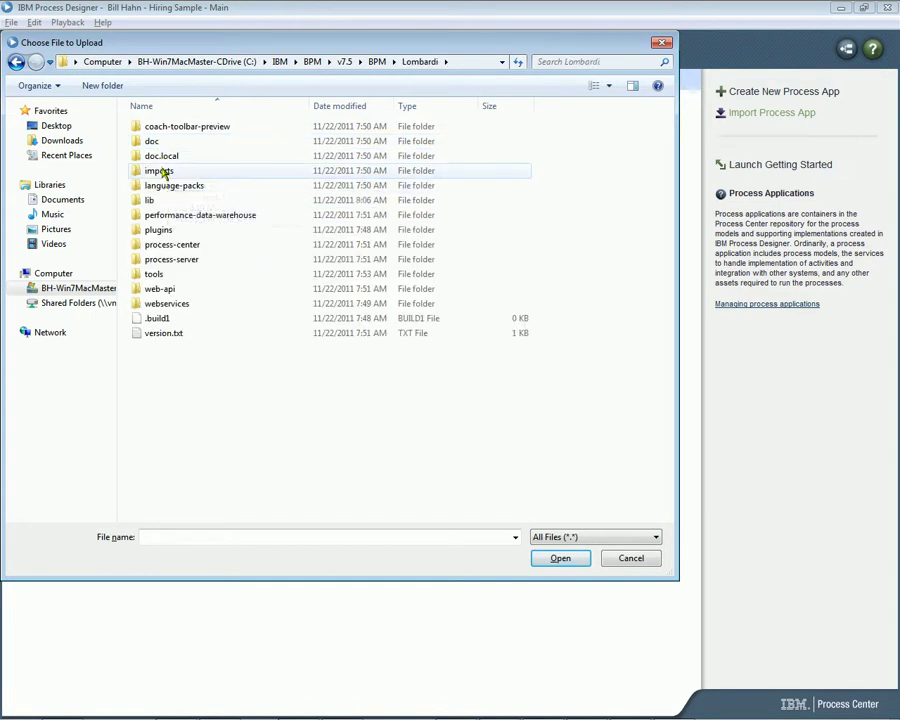
double_click(167, 177)
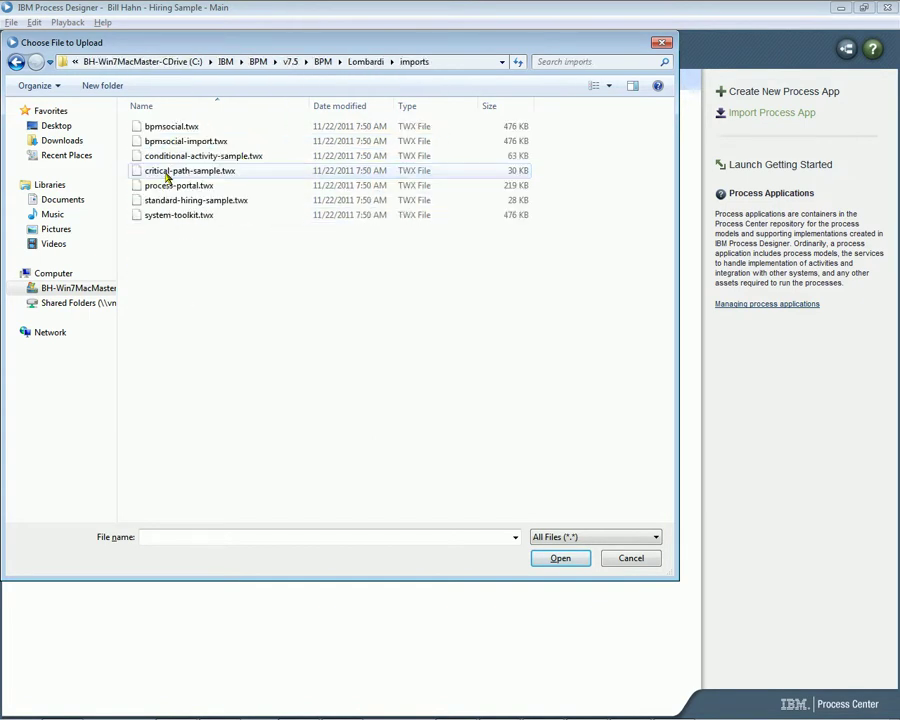
click(184, 142)
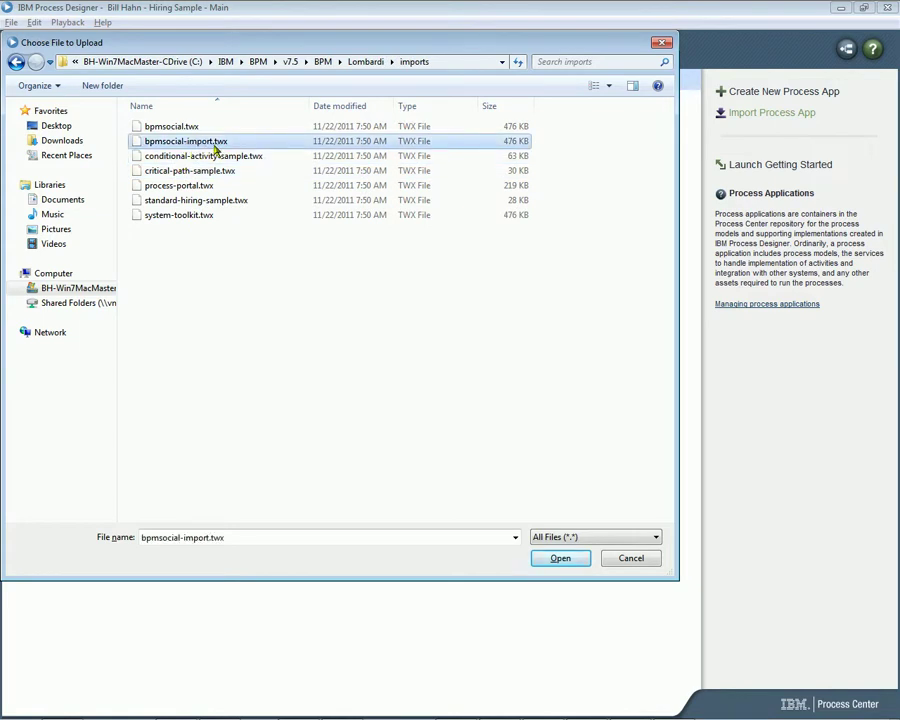
click(641, 565)
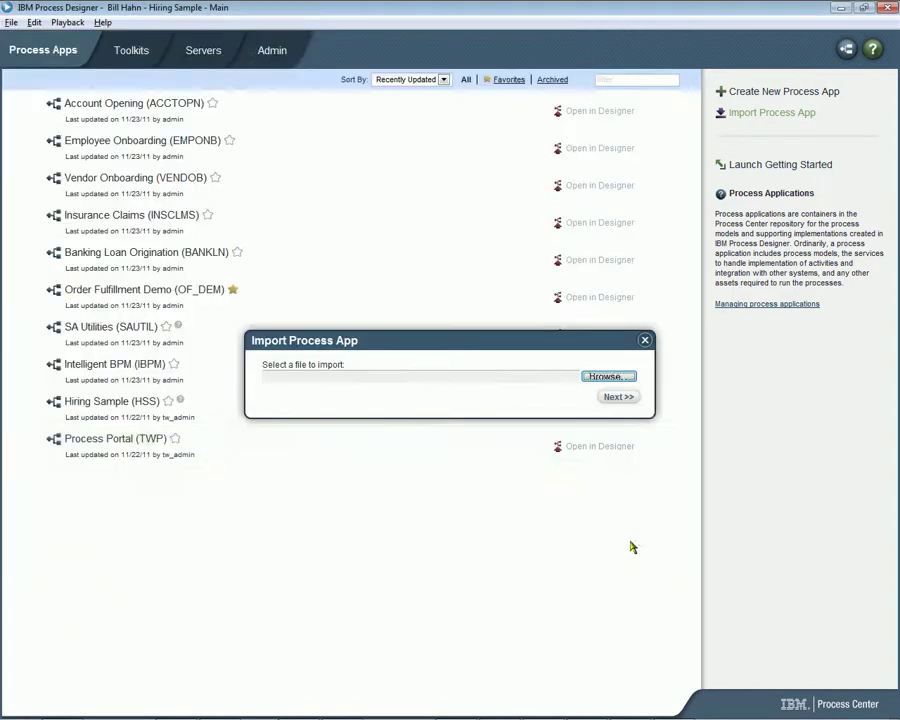
click(645, 342)
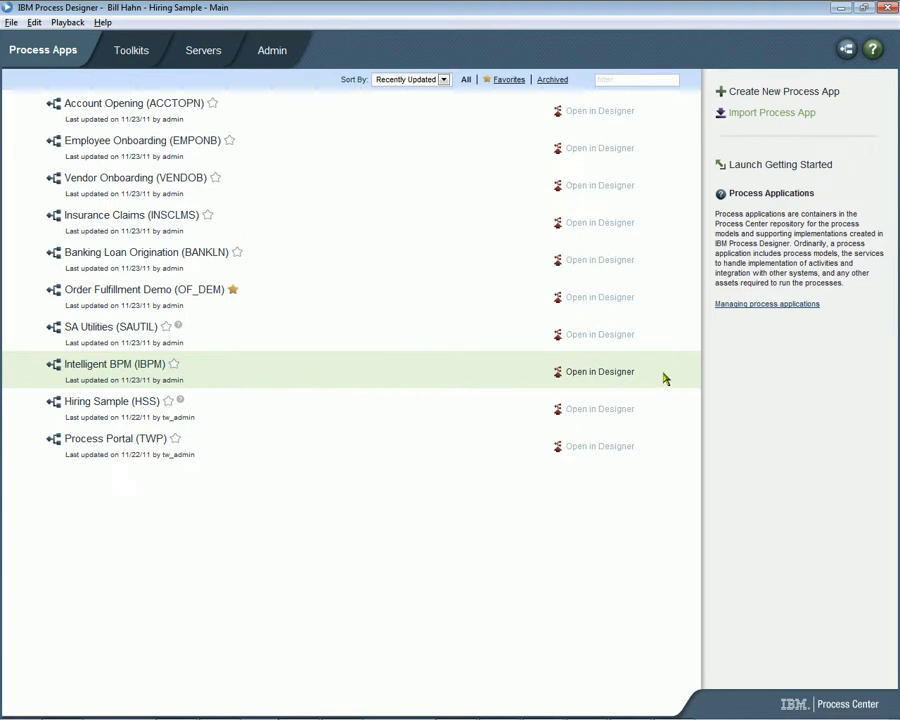
In the command prompt, list the setup* files in bin and run setupCmdLine.bat
key(alt+Tab)
key(alt+Tab)
key(alt+Tab)
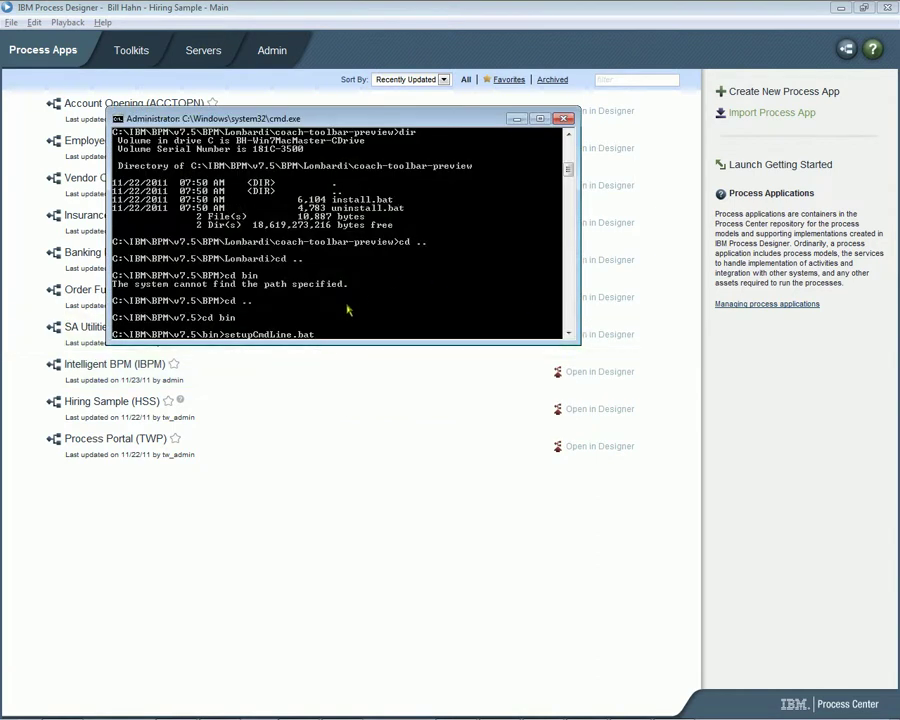
key(BackSpace)
key(BackSpace)
key(BackSpace)
key(BackSpace)
key(BackSpace)
key(BackSpace)
key(BackSpace)
key(BackSpace)
key(BackSpace)
key(BackSpace)
key(BackSpace)
key(BackSpace)
key(BackSpace)
key(BackSpace)
key(BackSpace)
key(BackSpace)
text(dir setup*)
key(Return)
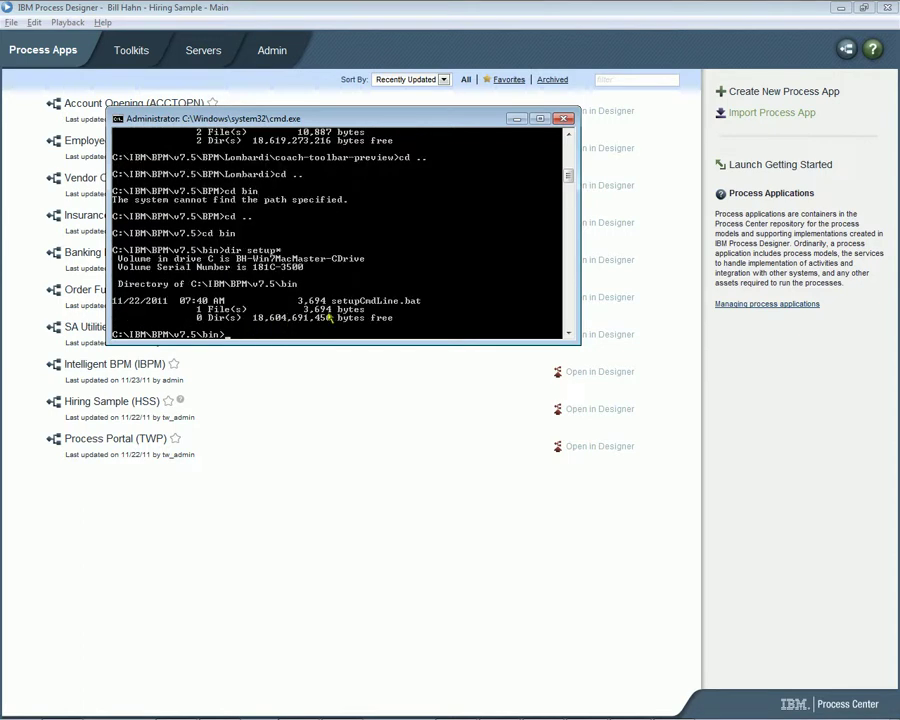
text(setupCmdLine.bat)
key(Return)
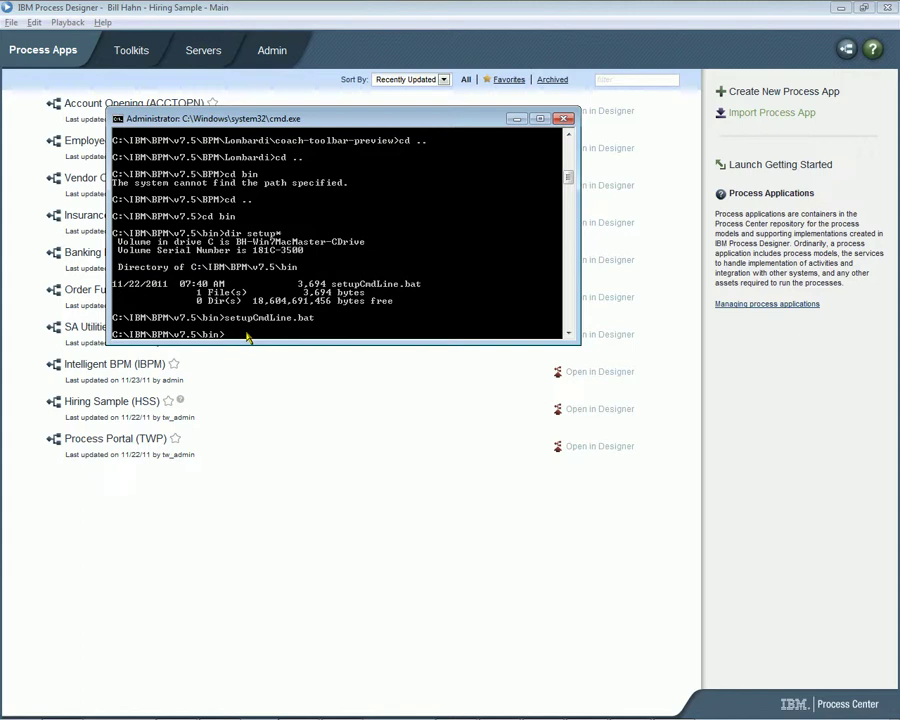
Change into bpm\Lombardi\coach-toolbar-preview and list its files with dir
text(cd ..)
key(Return)
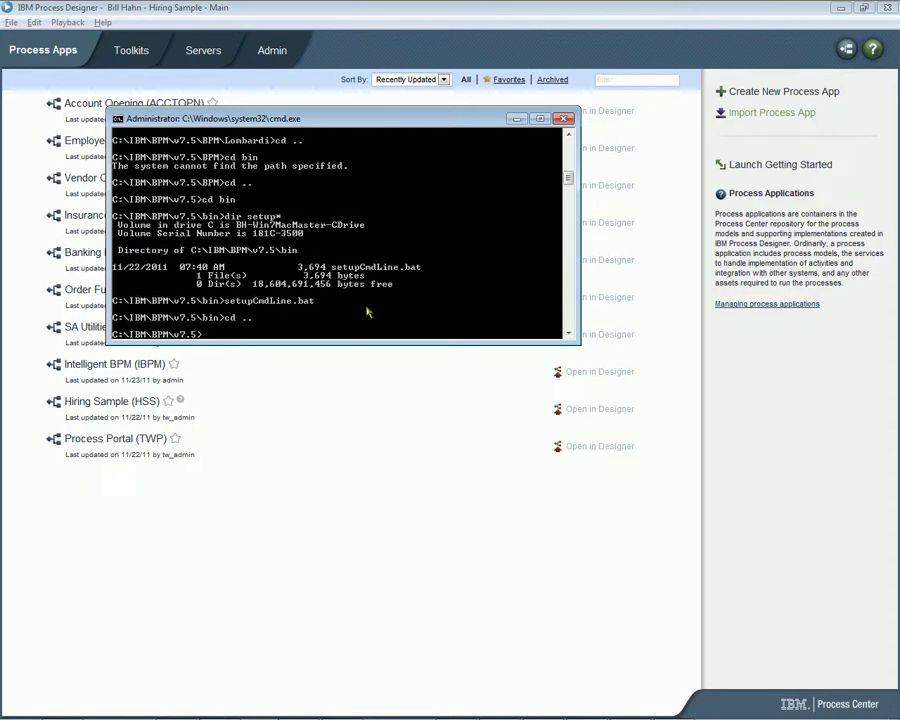
text(cd bpm\l)
key(Tab)
text(\c)
key(Tab)
key(Return)
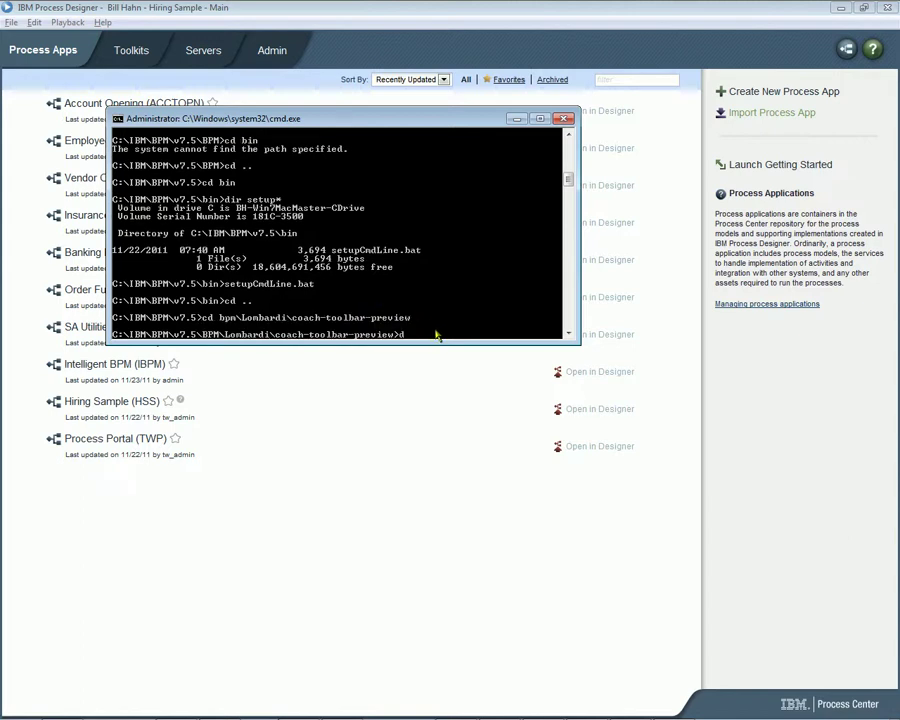
text(dir)
key(Return)
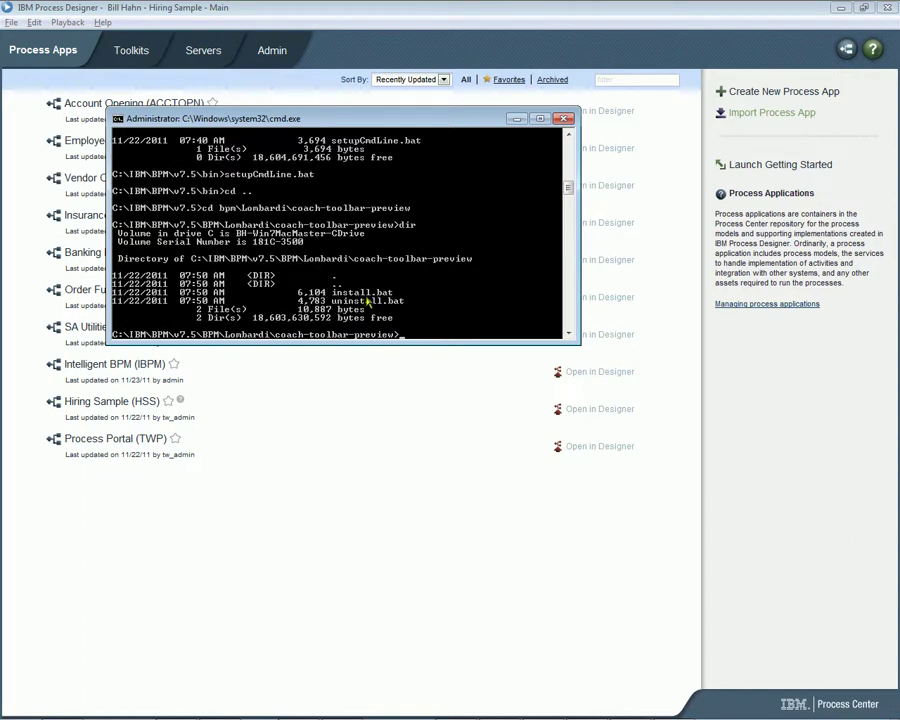
Check credentials in the installation summary, then add the admin user name and password to the install command
key(alt+Tab)
key(alt+Tab)
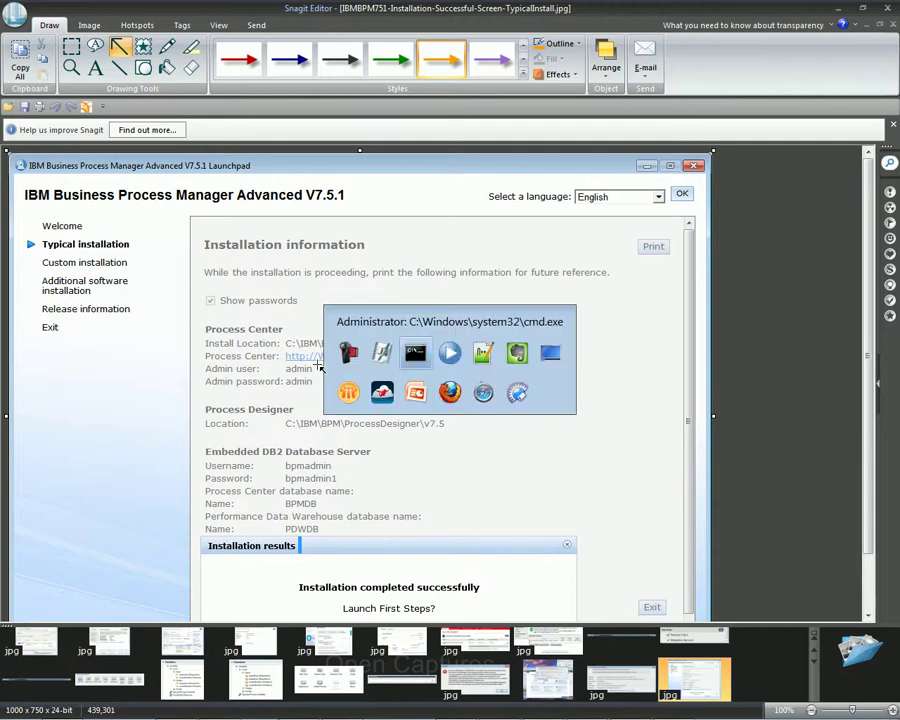
key(alt+Tab)
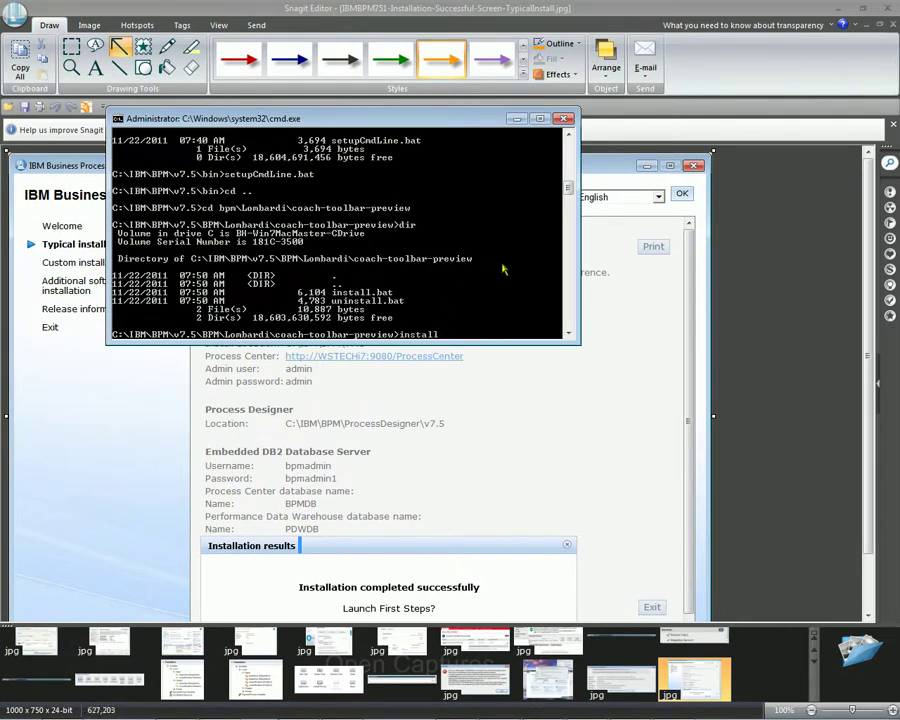
text(-username admin -password)
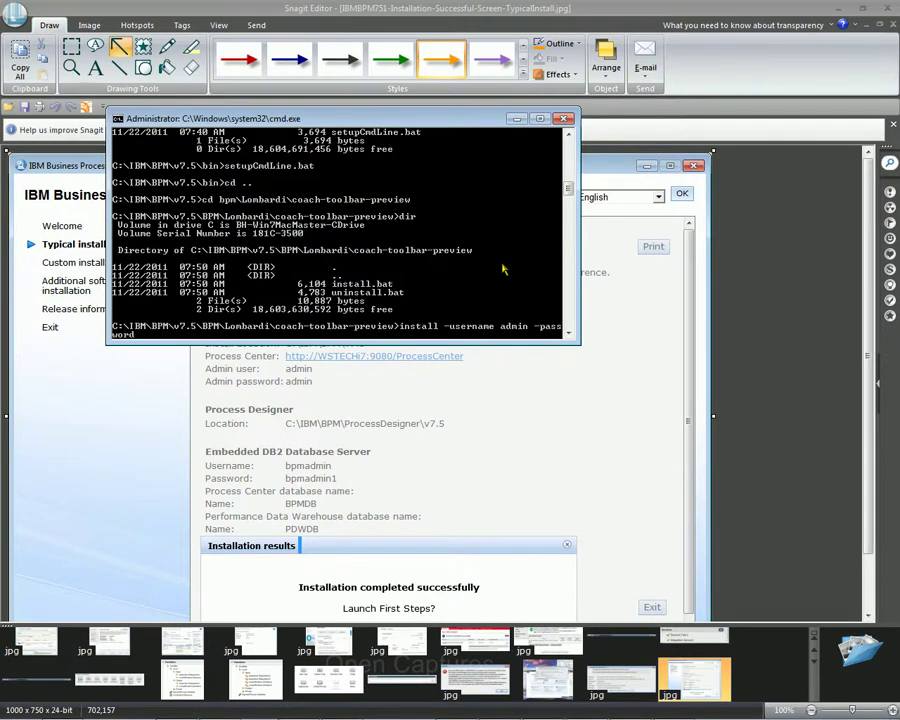
text( admin)
key(alt+Tab)
key(alt+Tab)
key(alt+Tab)
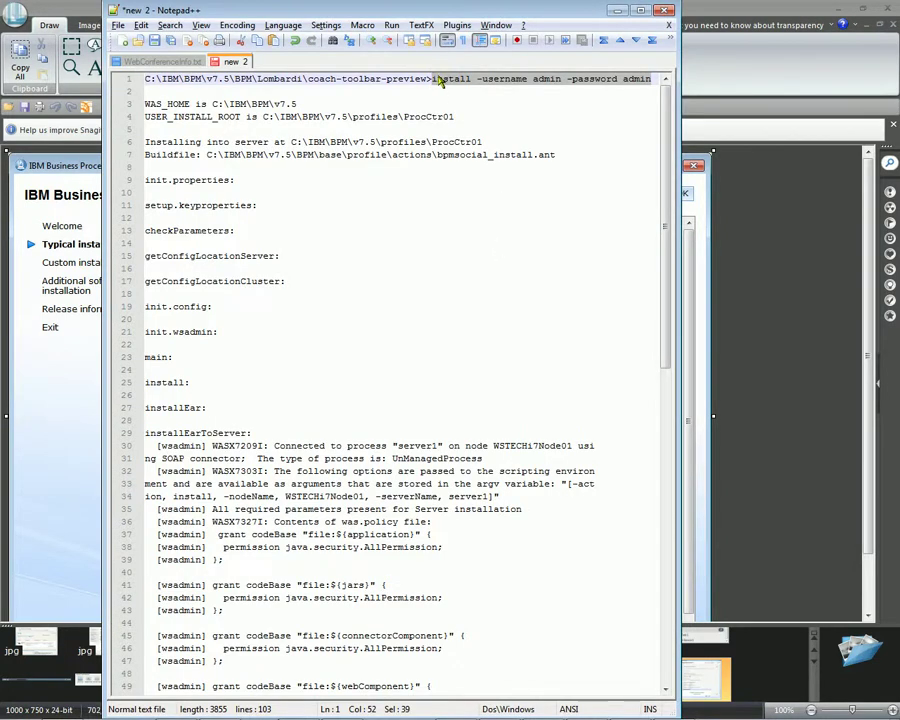
Select the install command on line 1 and scroll the log down to BUILD SUCCESSFUL
click(437, 79)
drag(437, 79, 661, 82)
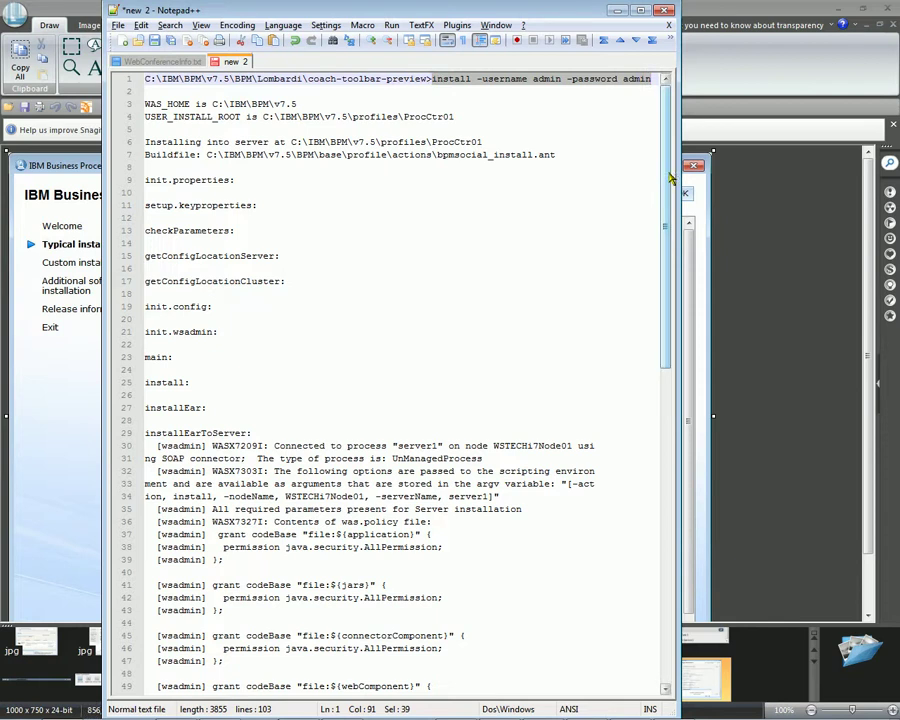
drag(662, 178, 688, 500)
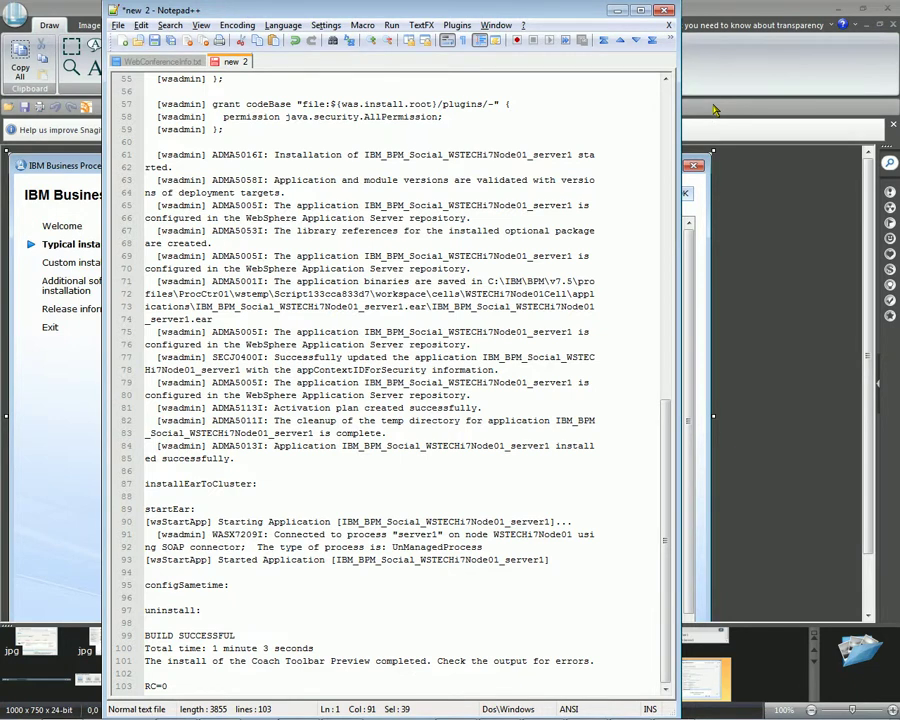
key(alt+Tab)
key(alt+Tab)
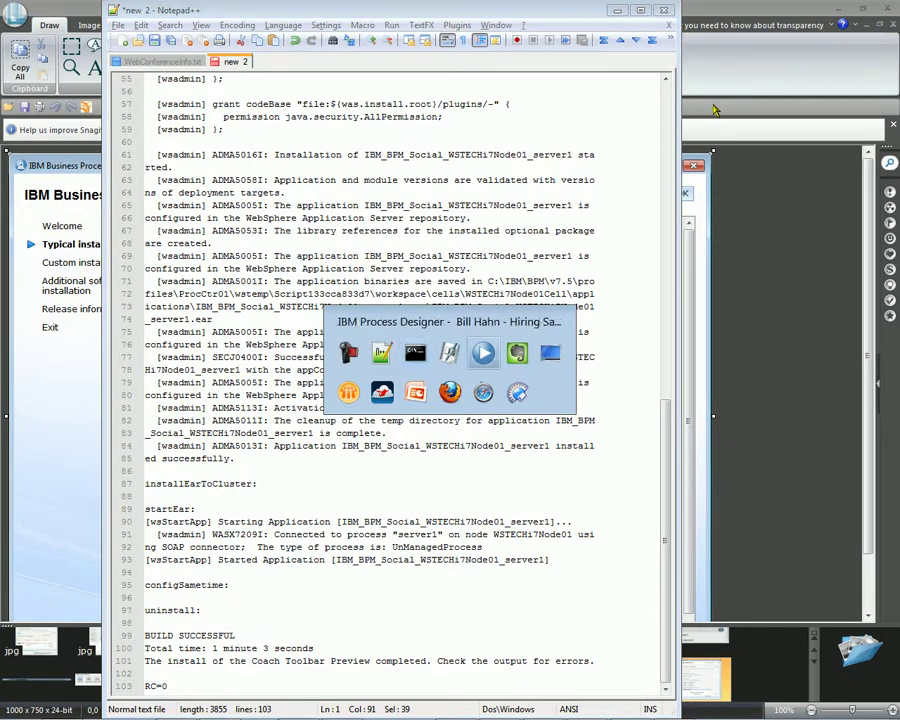
key(alt+Tab)
Open Hiring Sample, start an HR Open New Position instance, and run its Submit requisition task
key(alt+shift+Tab)
key(alt+shift+Tab)
key(alt+shift+Tab)
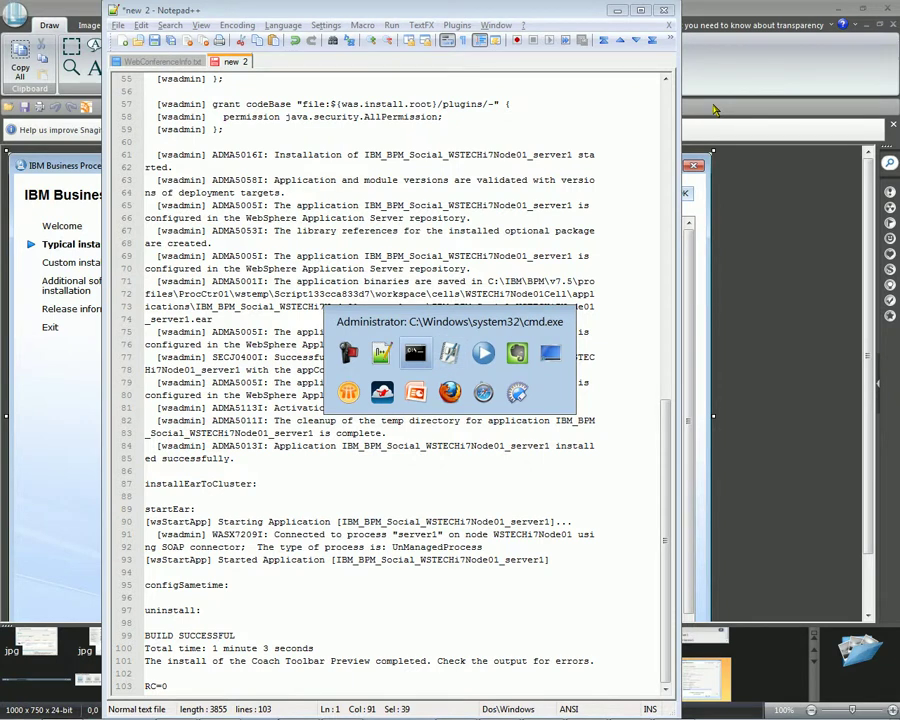
key(alt+Tab)
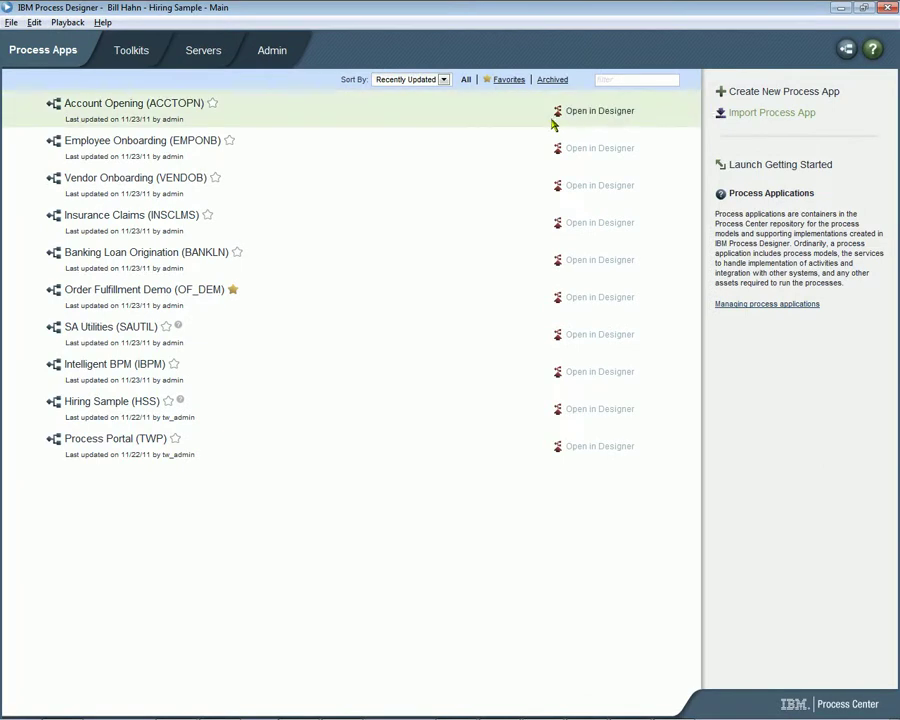
click(602, 412)
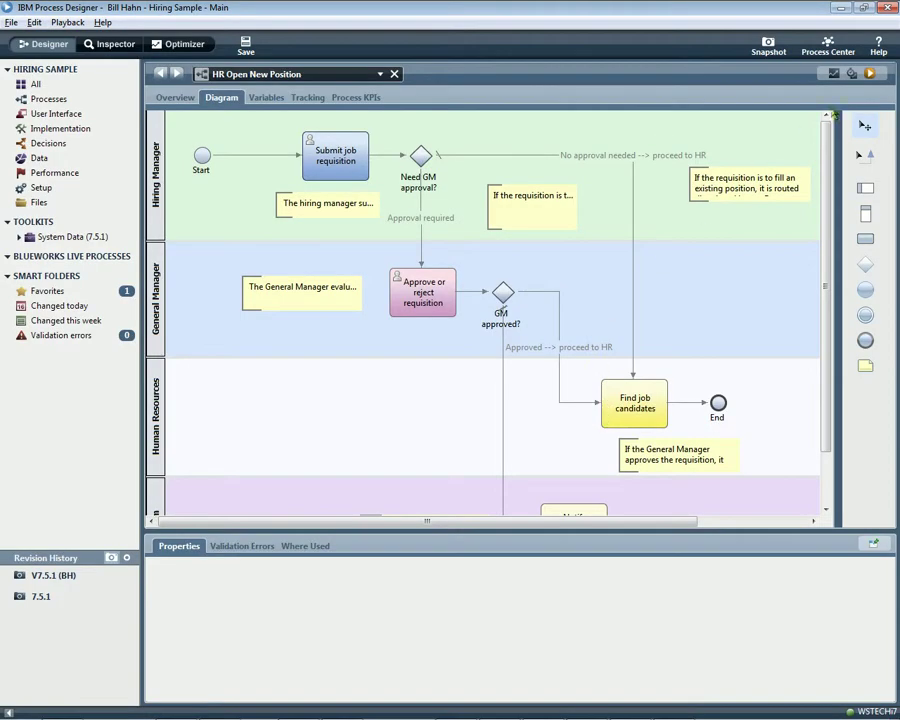
click(869, 75)
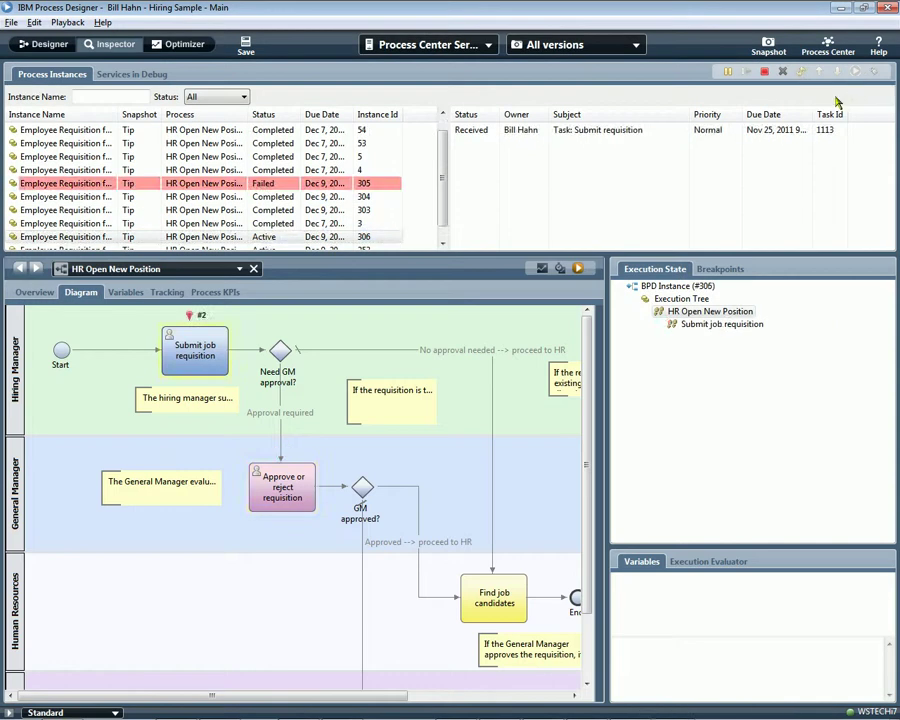
click(659, 137)
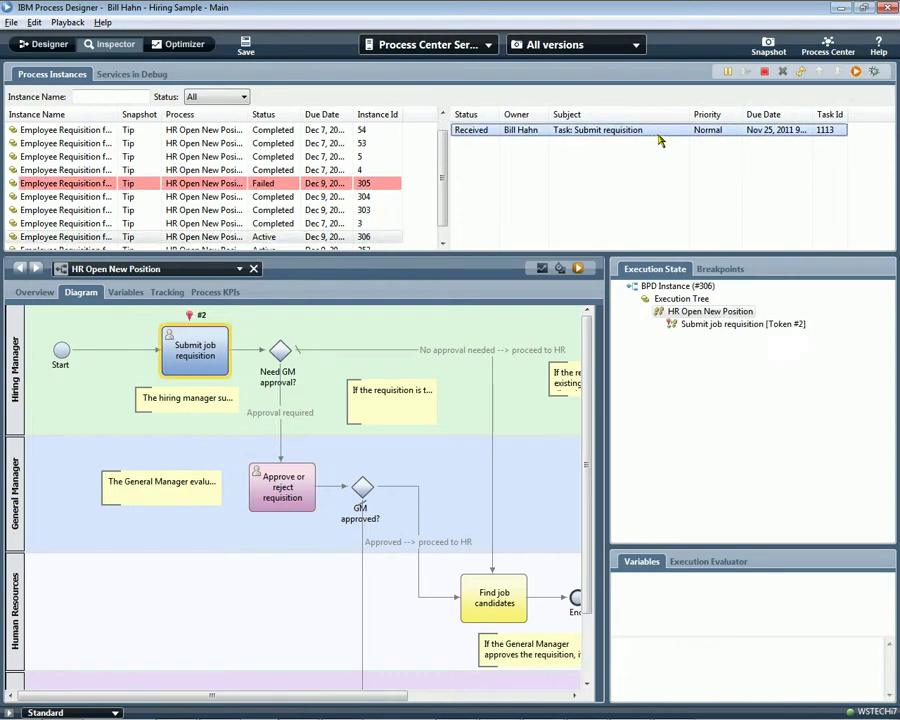
click(856, 72)
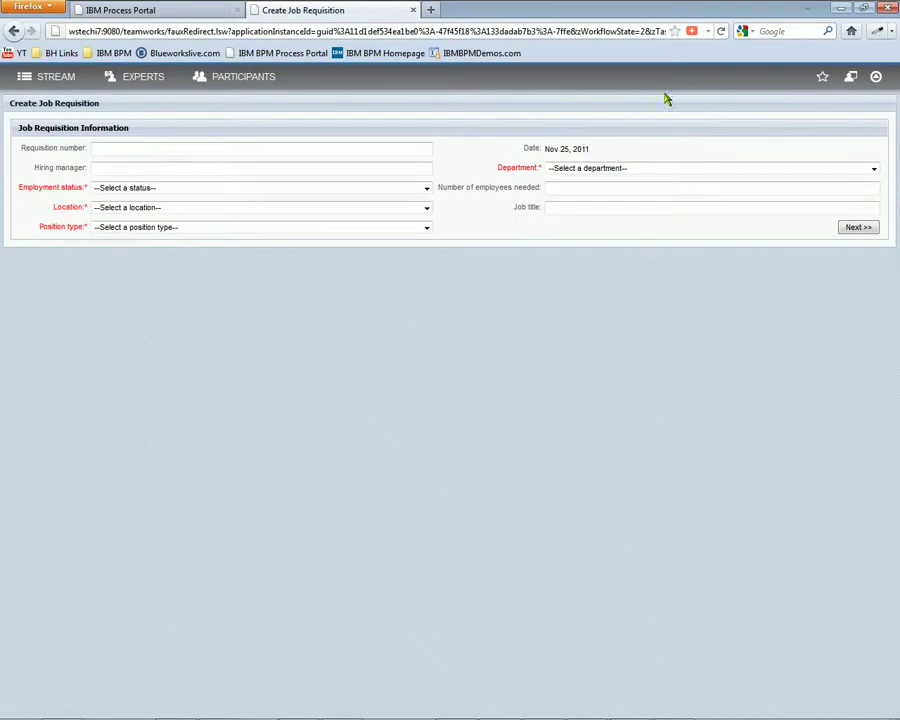
Restore the Firefox window showing the empty Create Job Requisition form
double_click(677, 14)
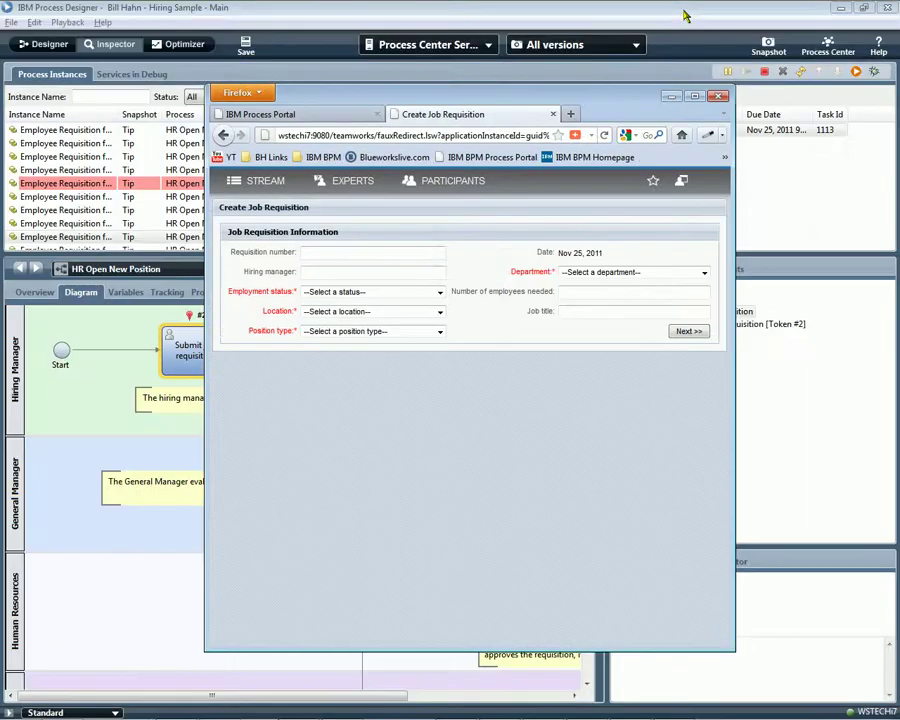